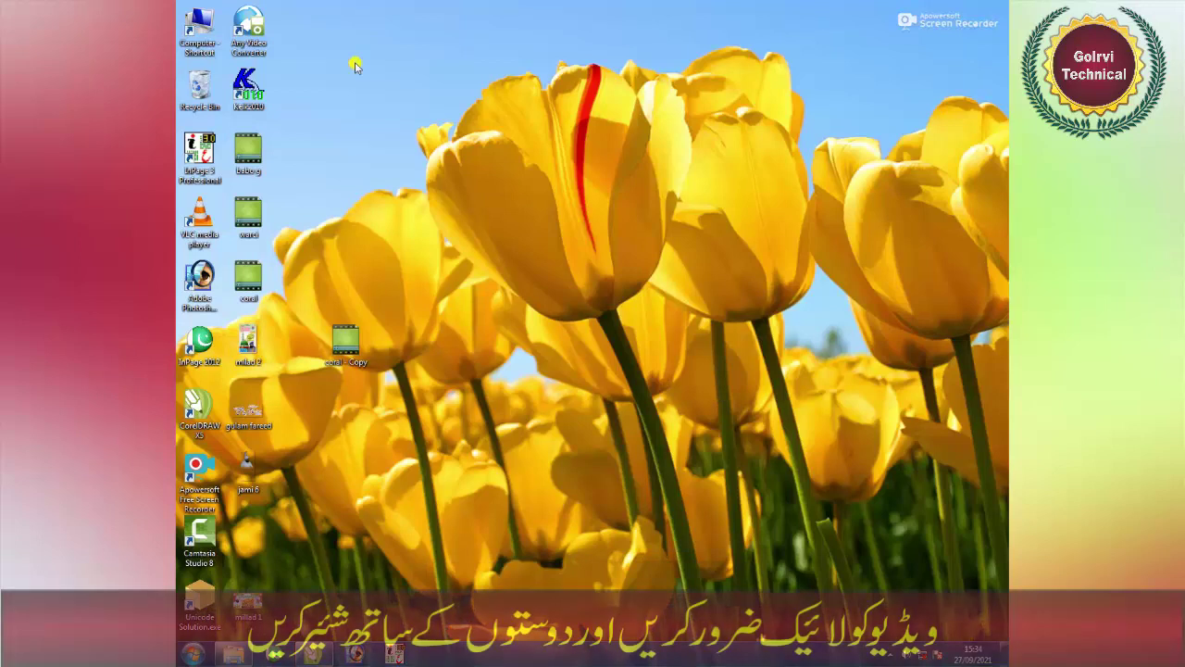
pyautogui.rightClick(327, 15)
pyautogui.click(362, 57)
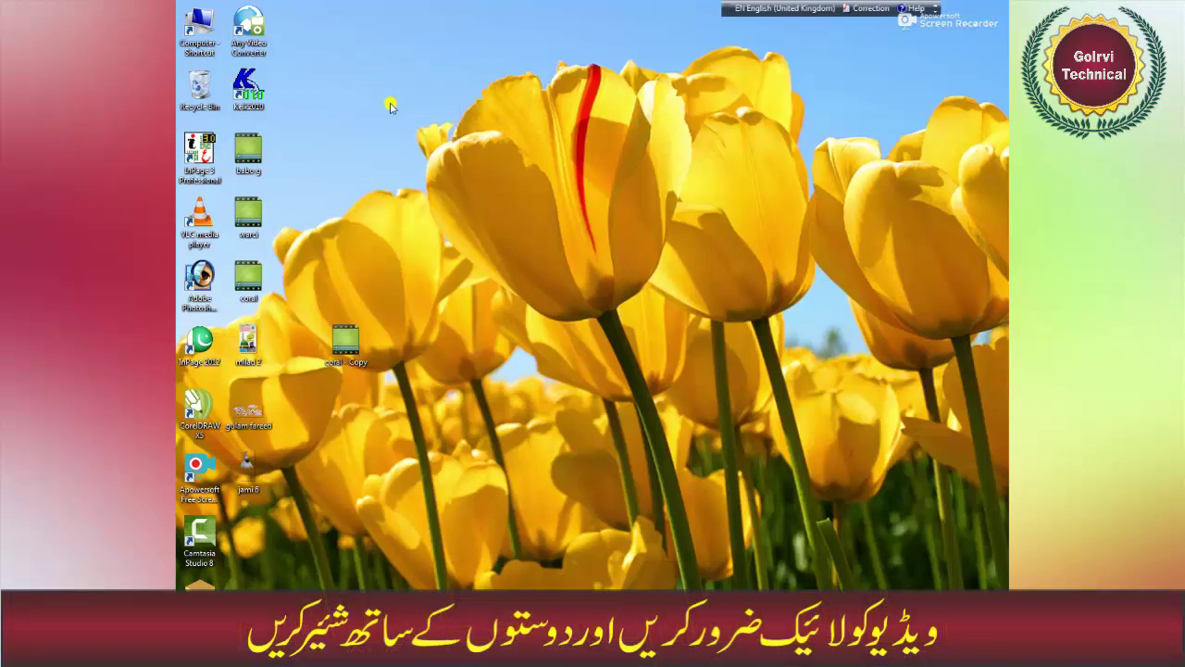
pyautogui.rightClick(368, 82)
pyautogui.click(397, 120)
pyautogui.rightClick(402, 163)
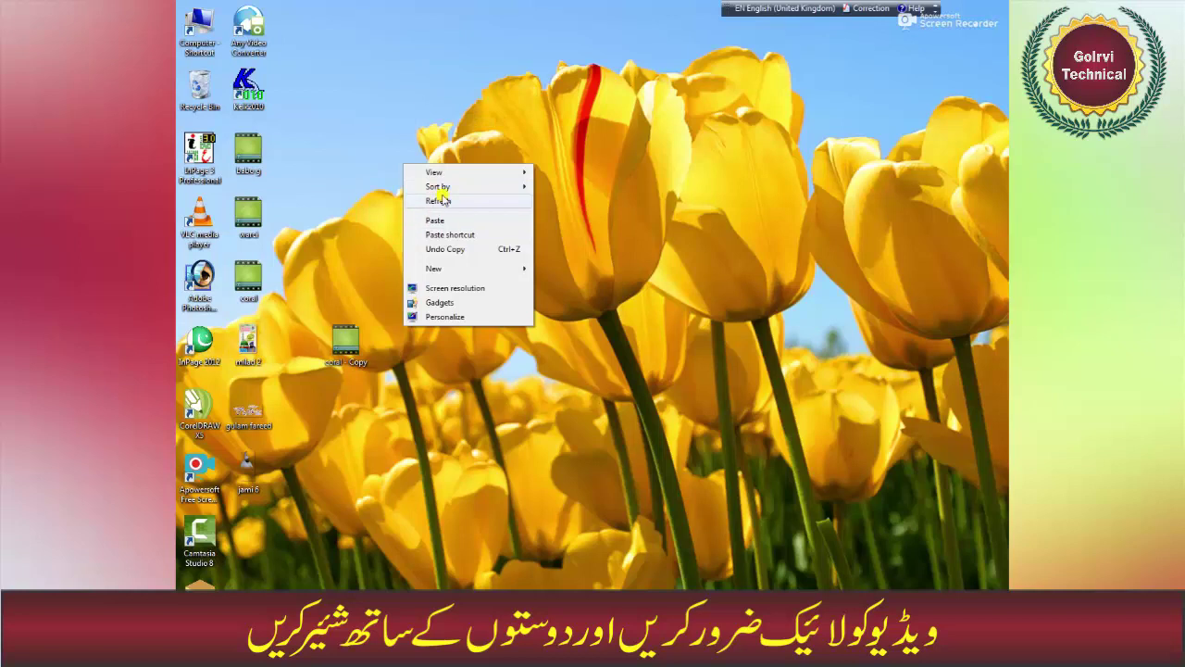
pyautogui.click(435, 201)
pyautogui.rightClick(430, 206)
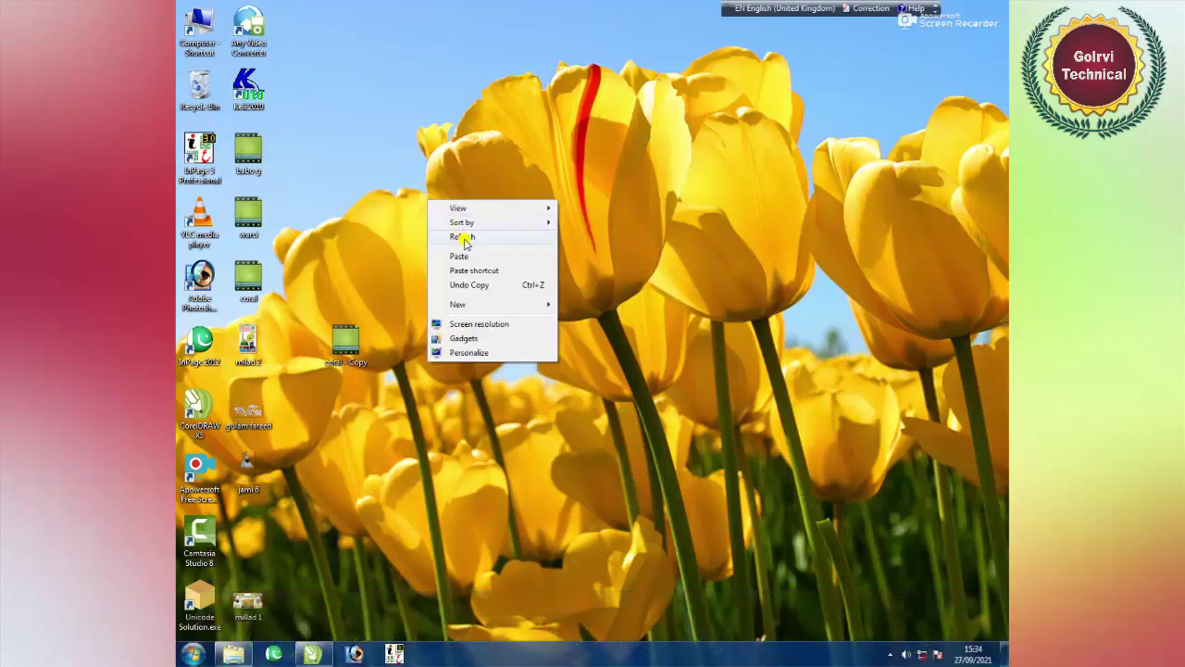
pyautogui.click(417, 435)
# - Switch to the lesson poster open in CorelDRAW X5 and deselect the name text
pyautogui.click(312, 655)
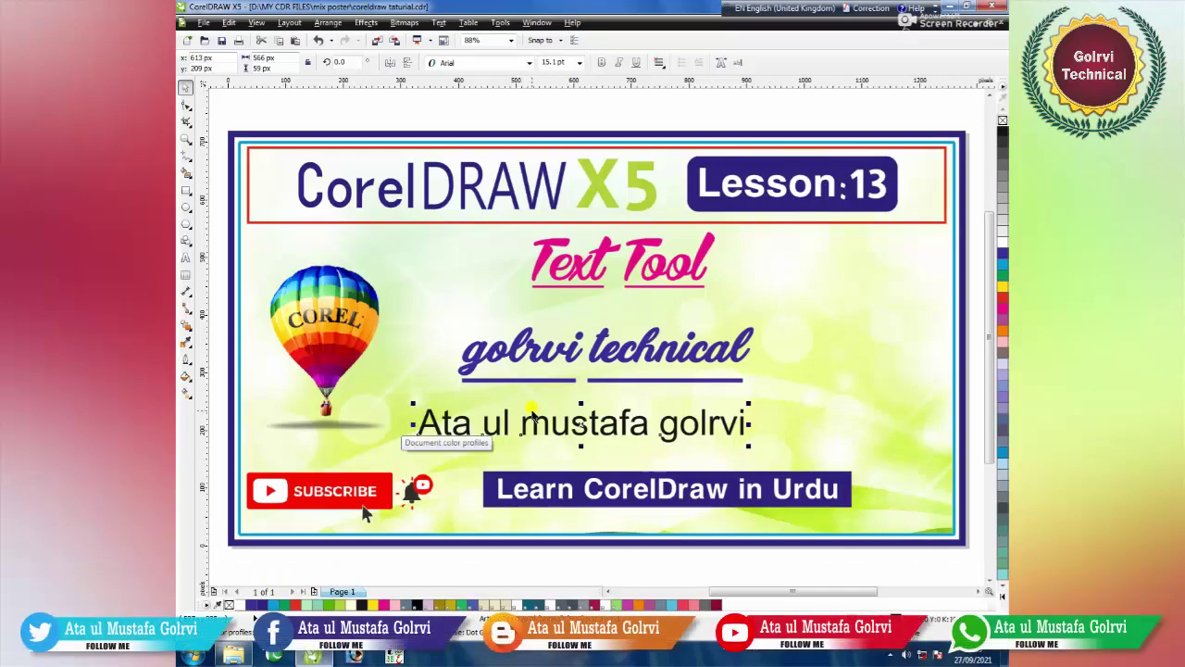
pyautogui.click(495, 120)
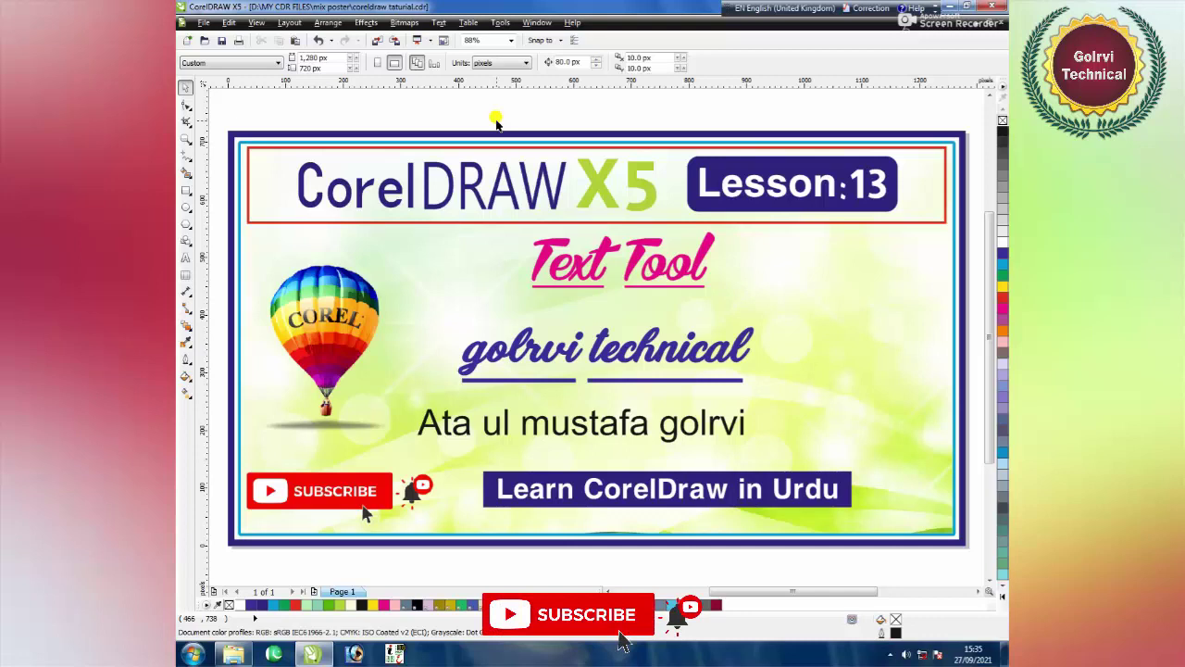
pyautogui.rightClick(517, 104)
pyautogui.click(476, 111)
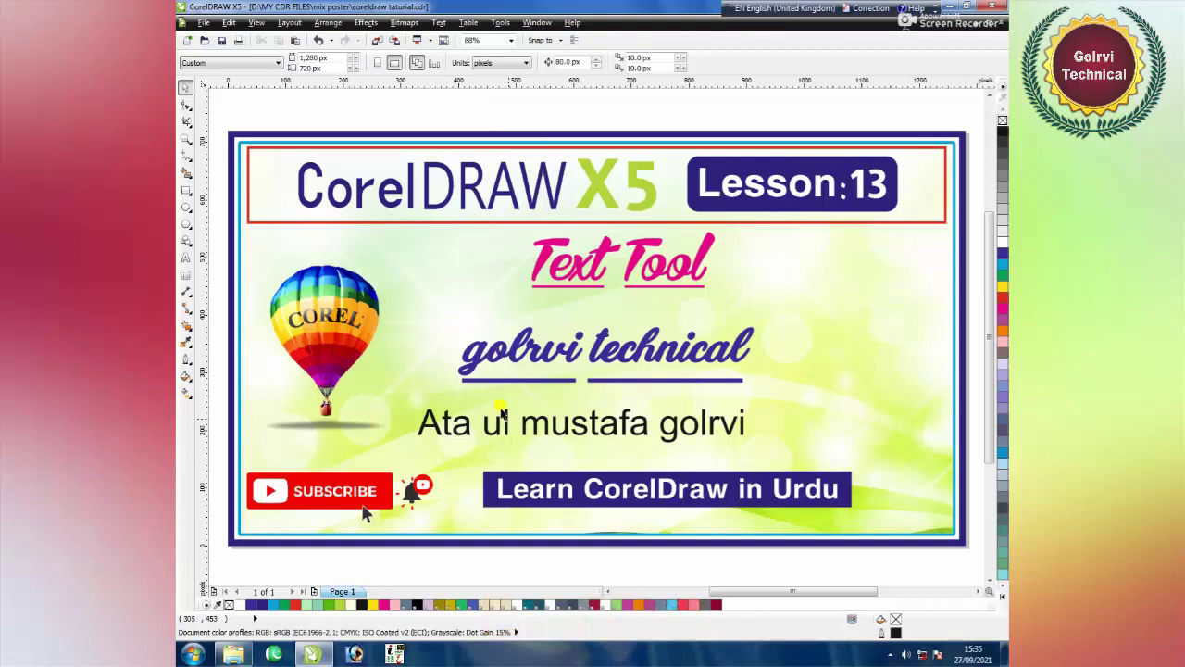
# - Place a copy of the poster's black name text above the page and enlarge it to about 708 px wide
pyautogui.click(560, 435)
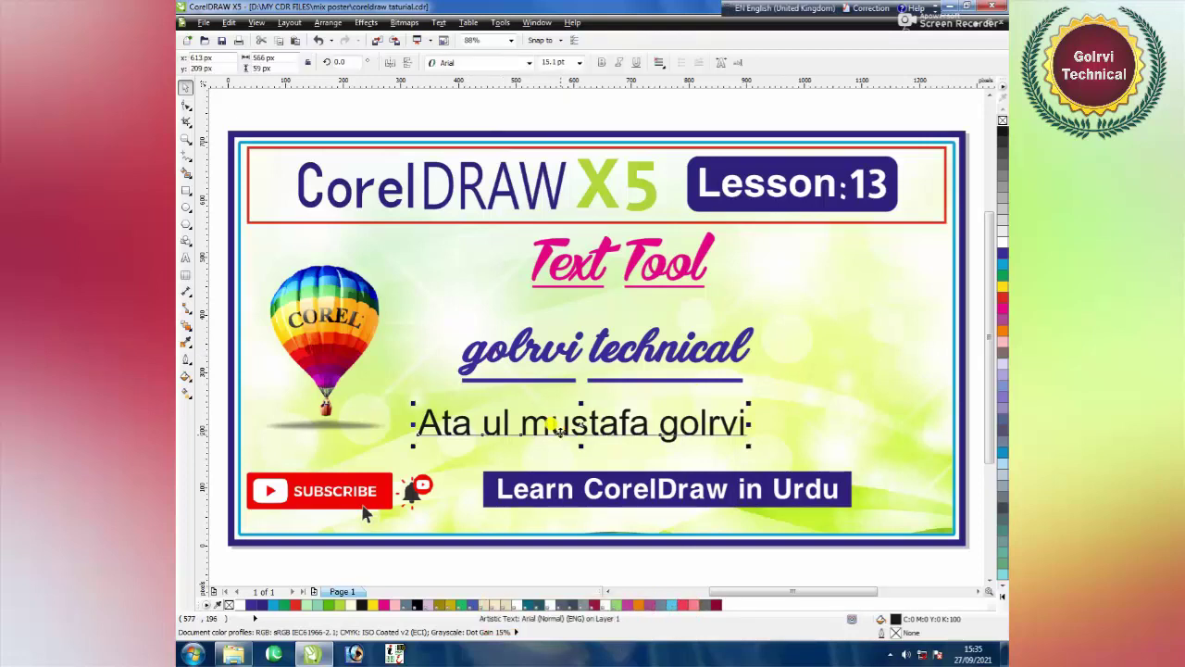
pyautogui.scroll(-2, 562, 435)
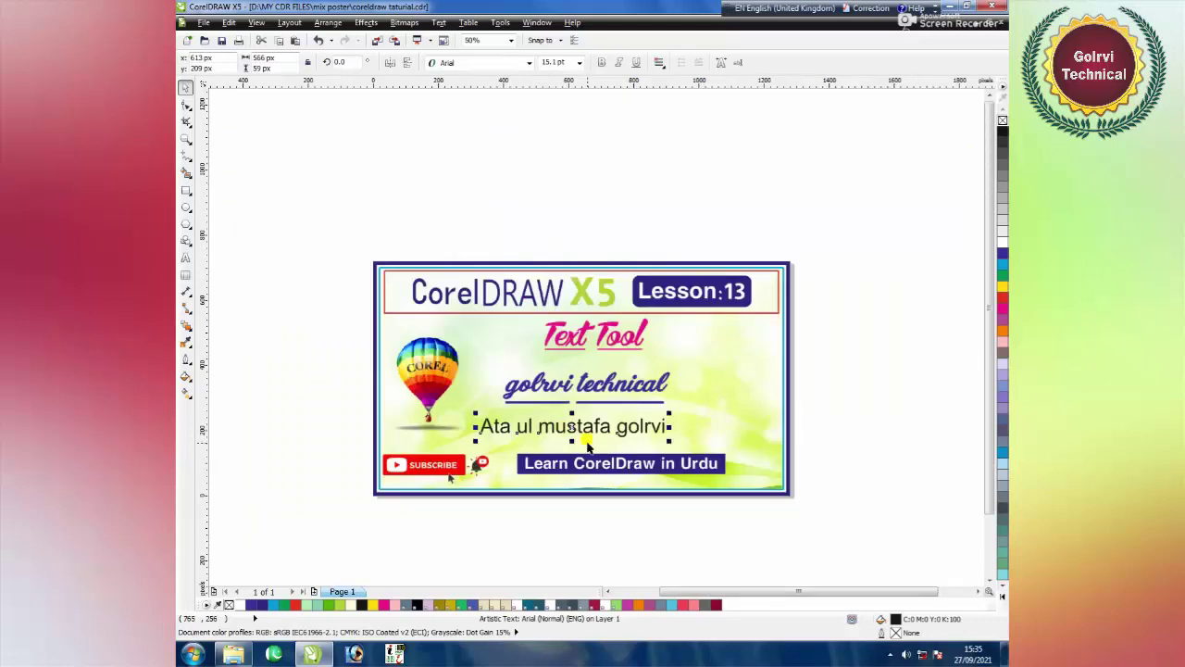
pyautogui.moveTo(567, 420); pyautogui.dragTo(555, 213)
pyautogui.rightClick(556, 213)
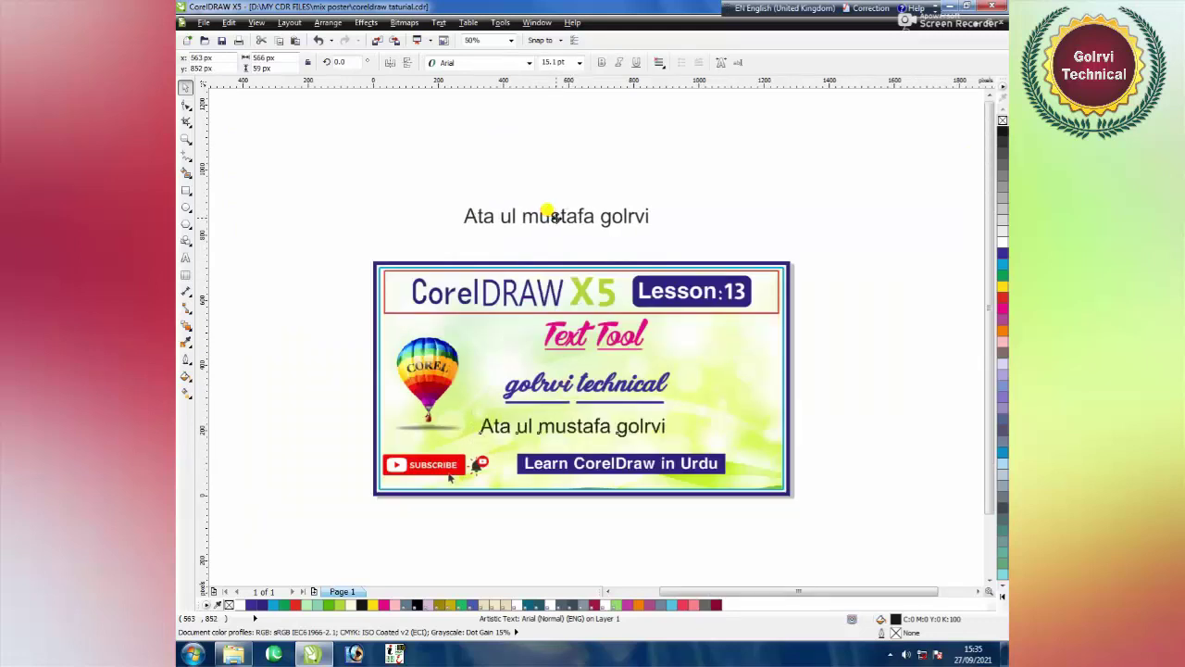
pyautogui.moveTo(652, 228); pyautogui.dragTo(672, 242)
pyautogui.click(542, 230)
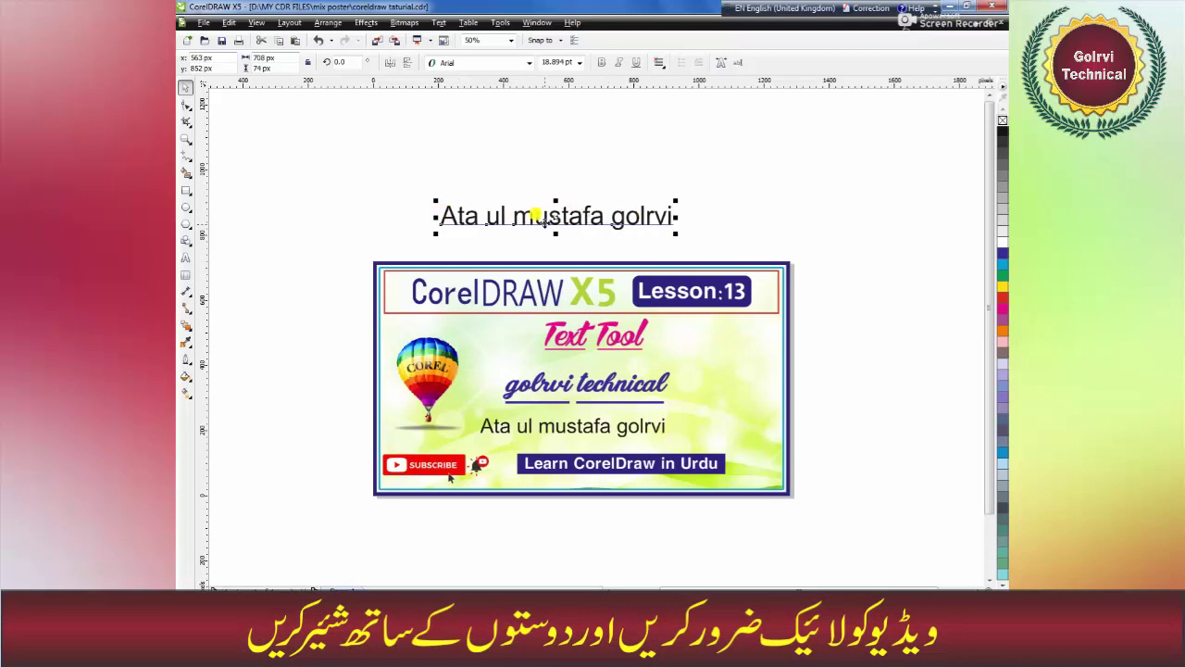
pyautogui.moveTo(544, 222); pyautogui.dragTo(572, 223)
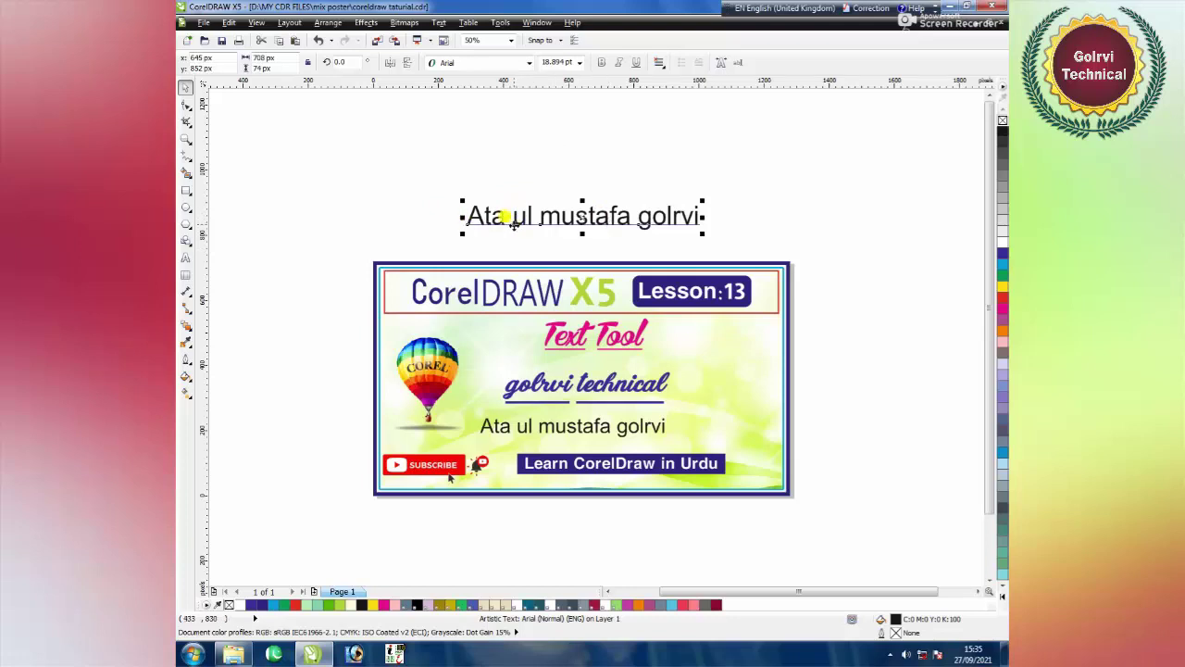
# - Change the case of the copied name text to UPPERCASE and reposition it above the poster
pyautogui.click(366, 23)
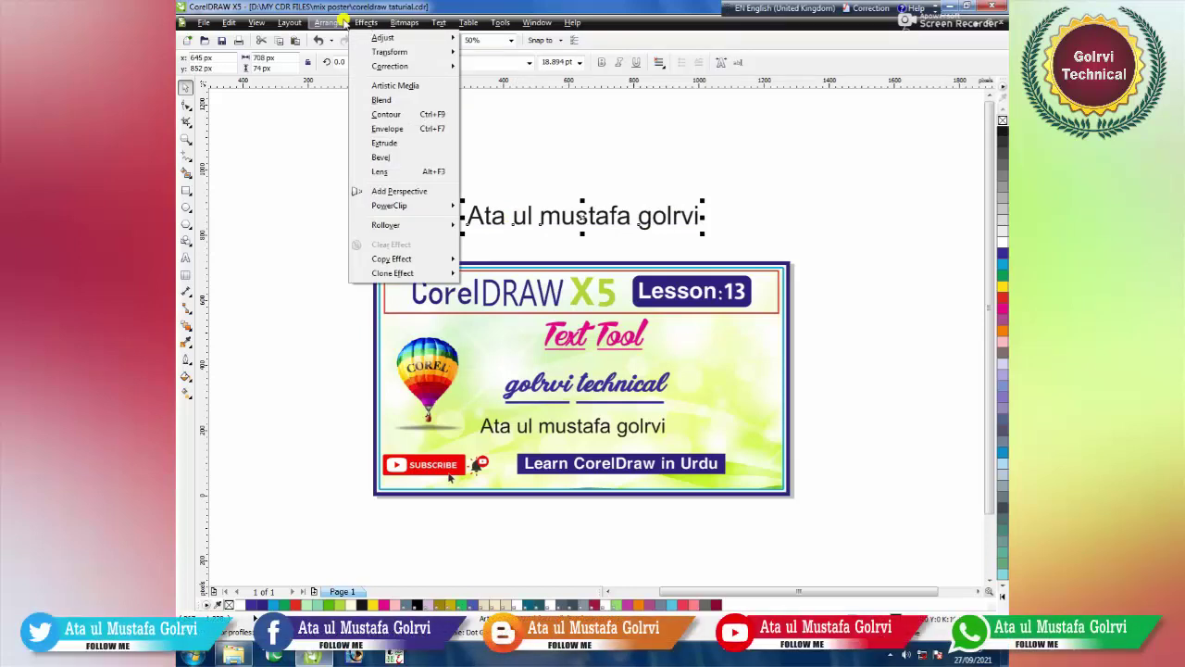
pyautogui.moveTo(335, 22)
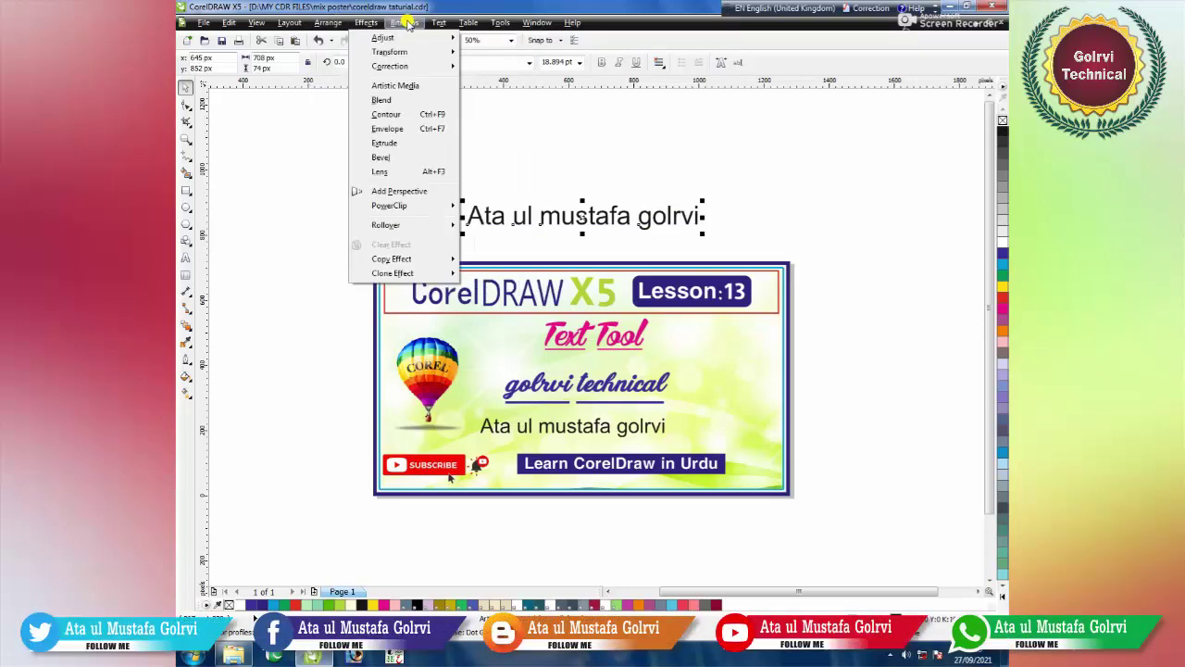
pyautogui.moveTo(441, 22)
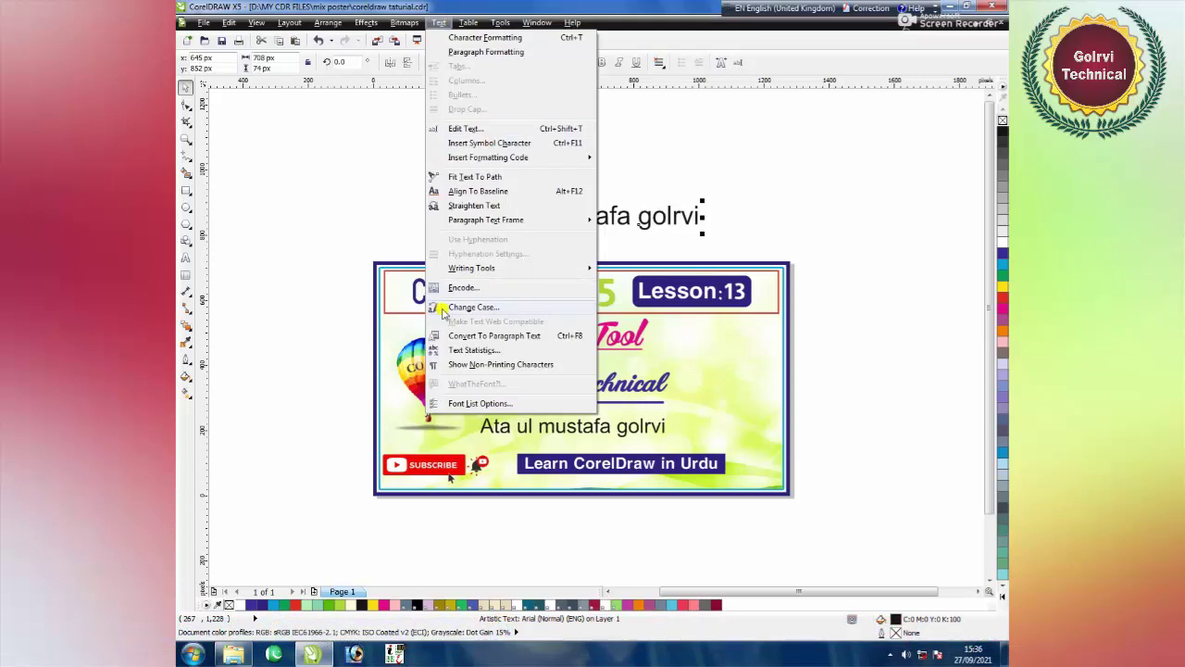
pyautogui.click(477, 307)
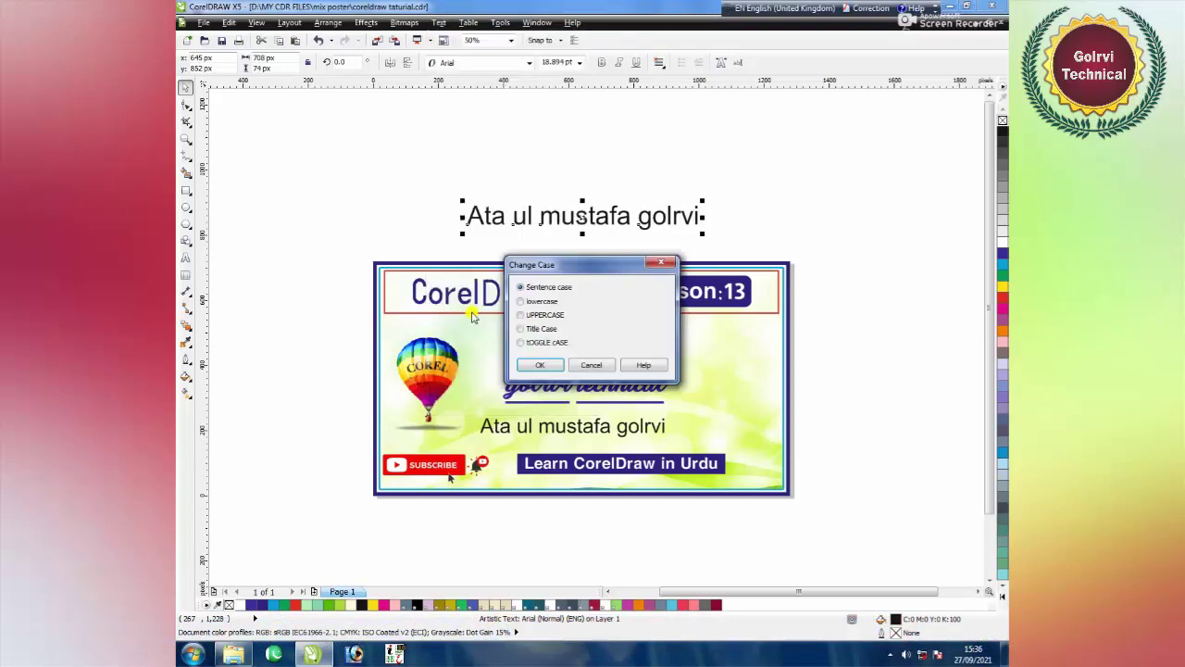
pyautogui.moveTo(558, 271); pyautogui.dragTo(537, 263)
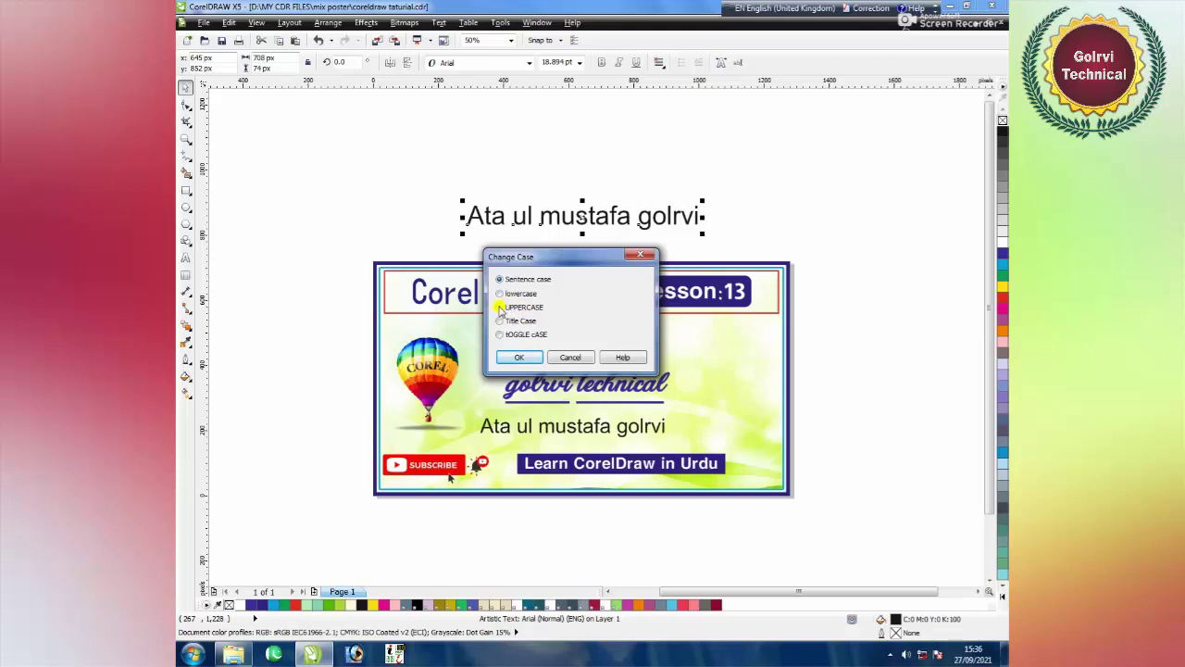
pyautogui.click(501, 308)
pyautogui.click(519, 356)
pyautogui.moveTo(629, 209); pyautogui.dragTo(578, 222)
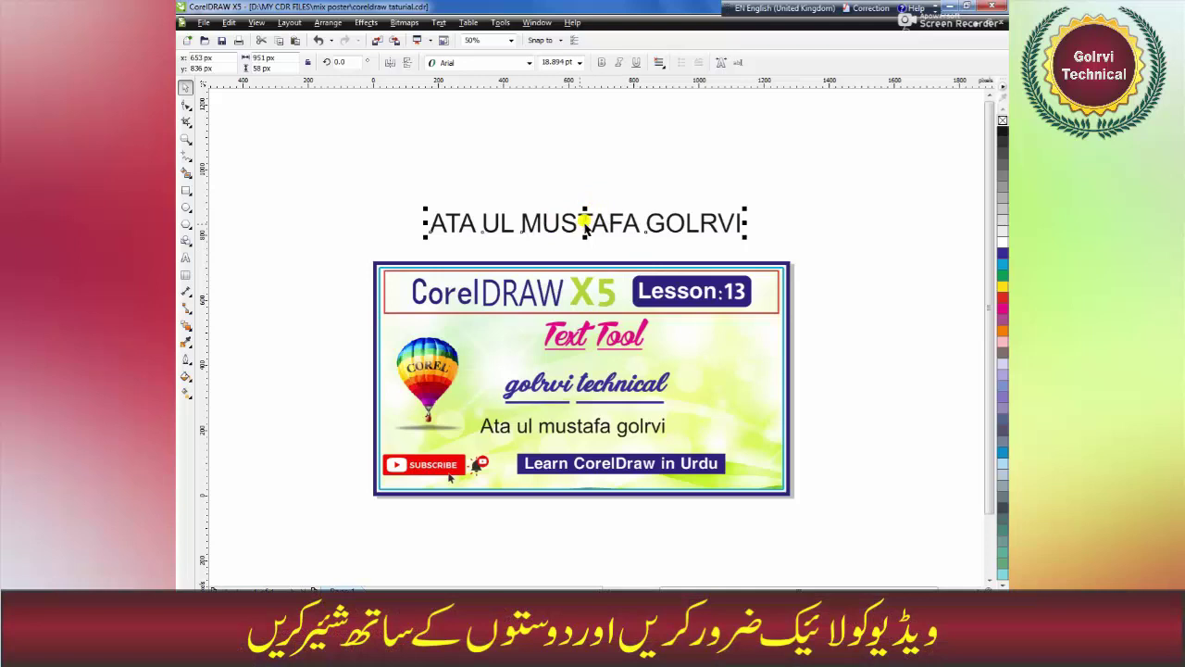
pyautogui.moveTo(589, 215); pyautogui.dragTo(602, 201)
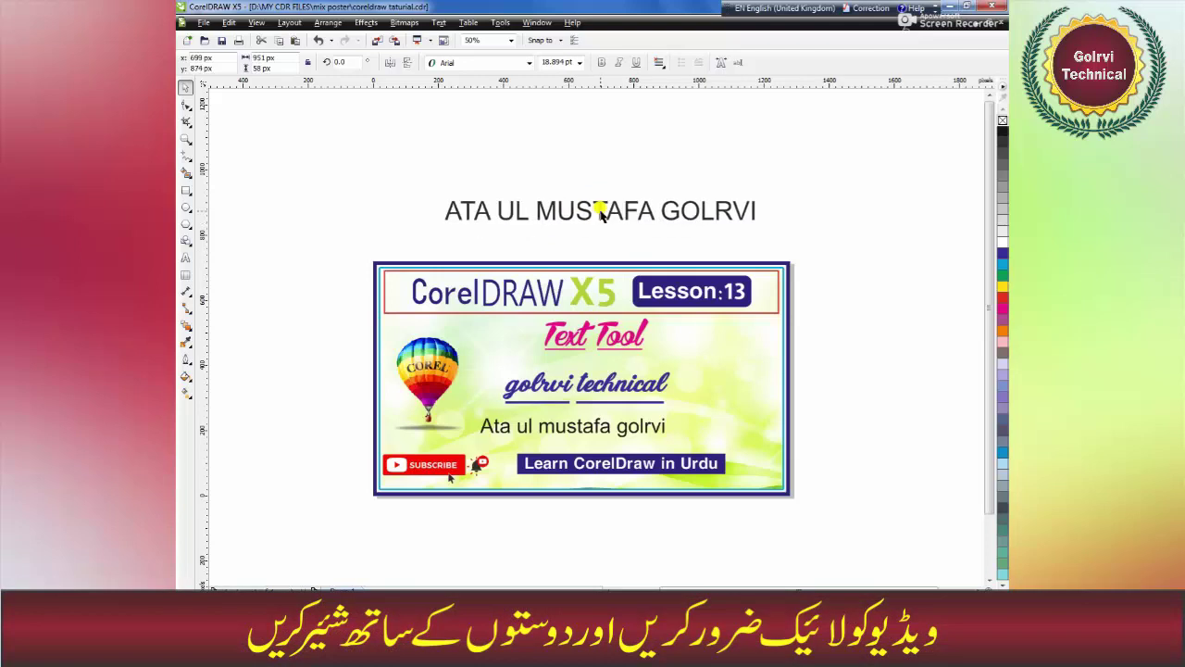
# - Add the artistic text "GOLRVI TECHNICAL" in 24 pt Arial and position it above the uppercase name text
pyautogui.click(185, 259)
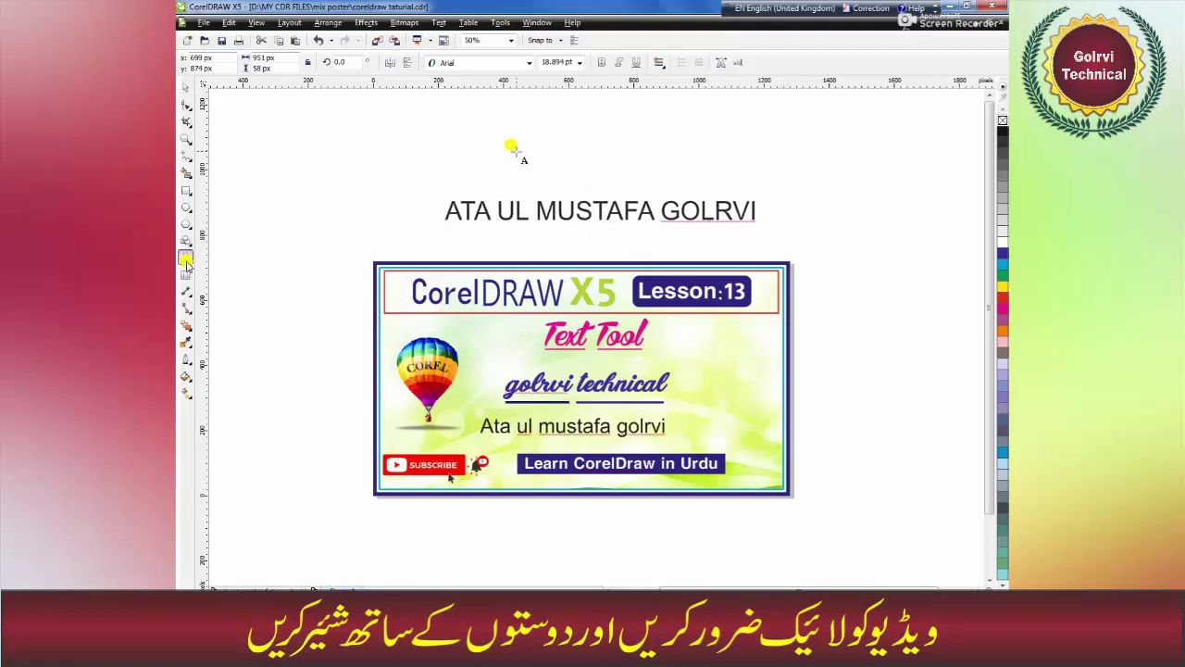
pyautogui.click(515, 128)
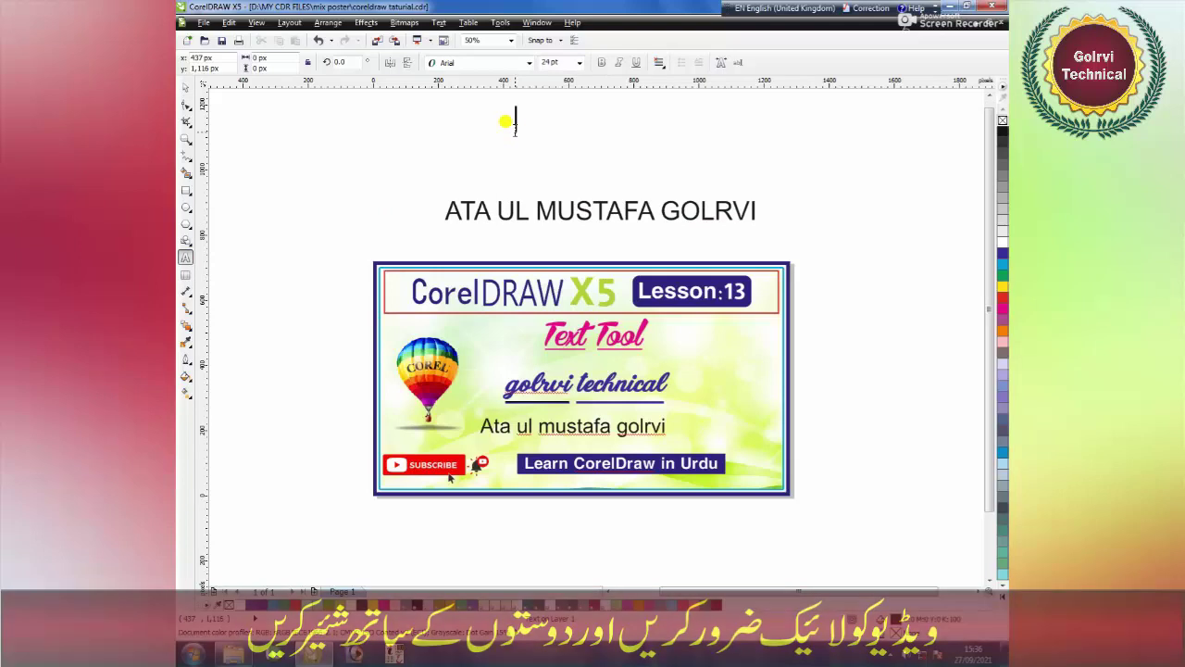
pyautogui.write('GOLI')
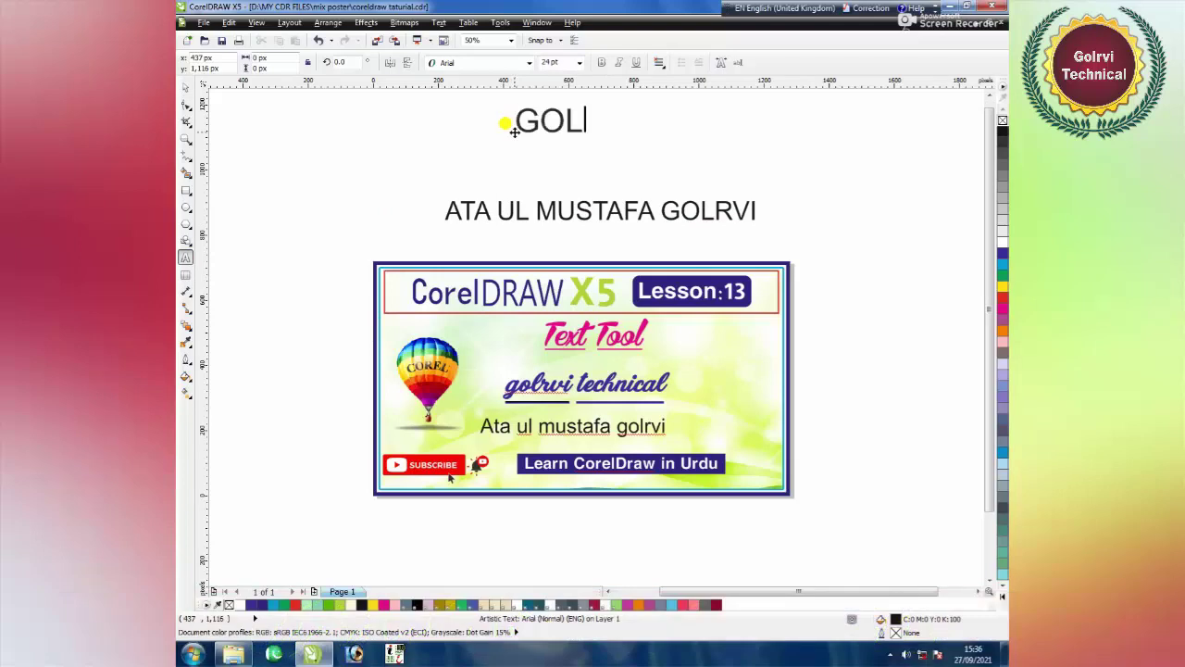
pyautogui.press('BackSpace')
pyautogui.write('RVI ')
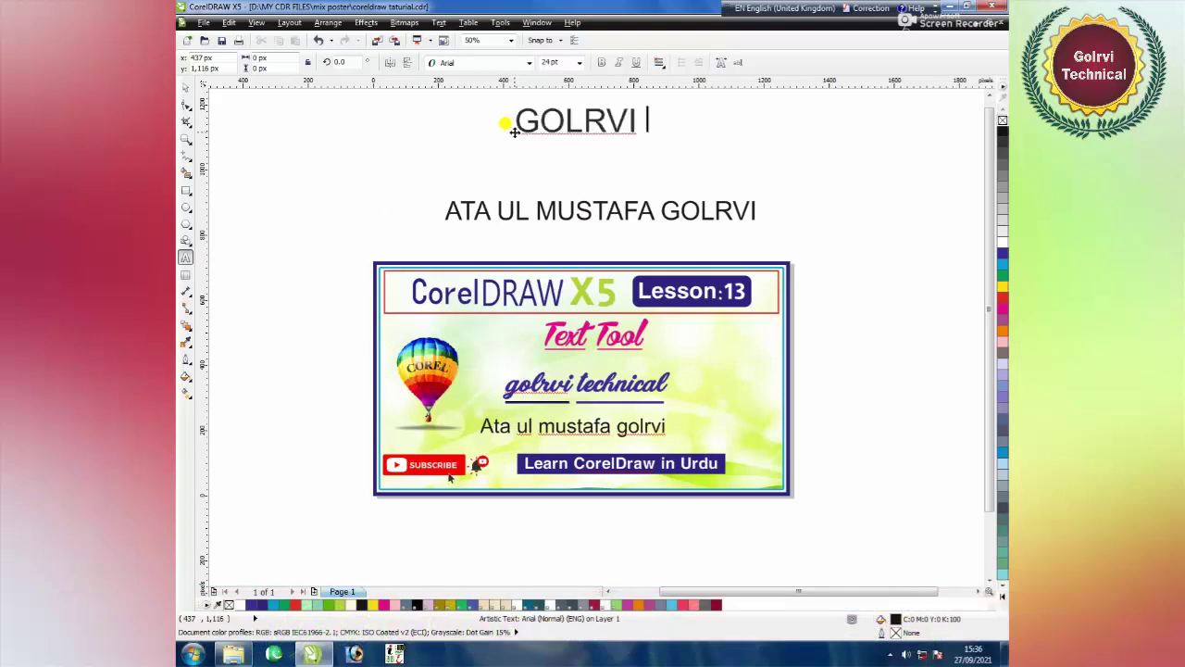
pyautogui.write('TECHNICAL')
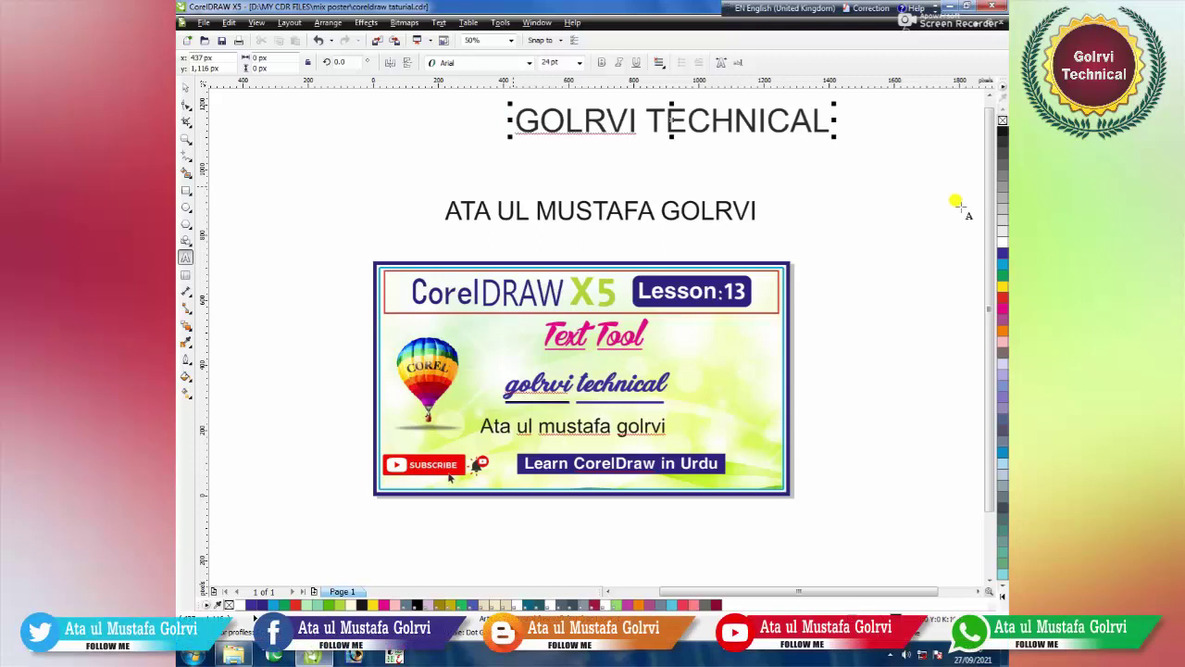
pyautogui.hotkey('ctrl', 'space')
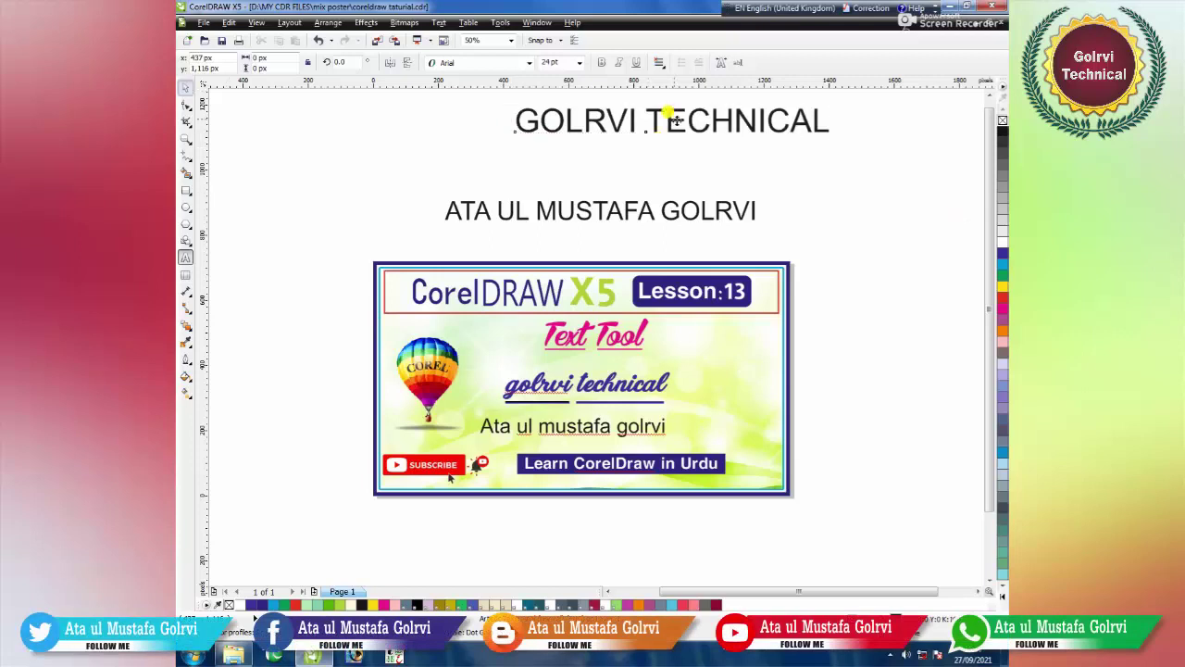
pyautogui.moveTo(661, 121); pyautogui.dragTo(646, 142)
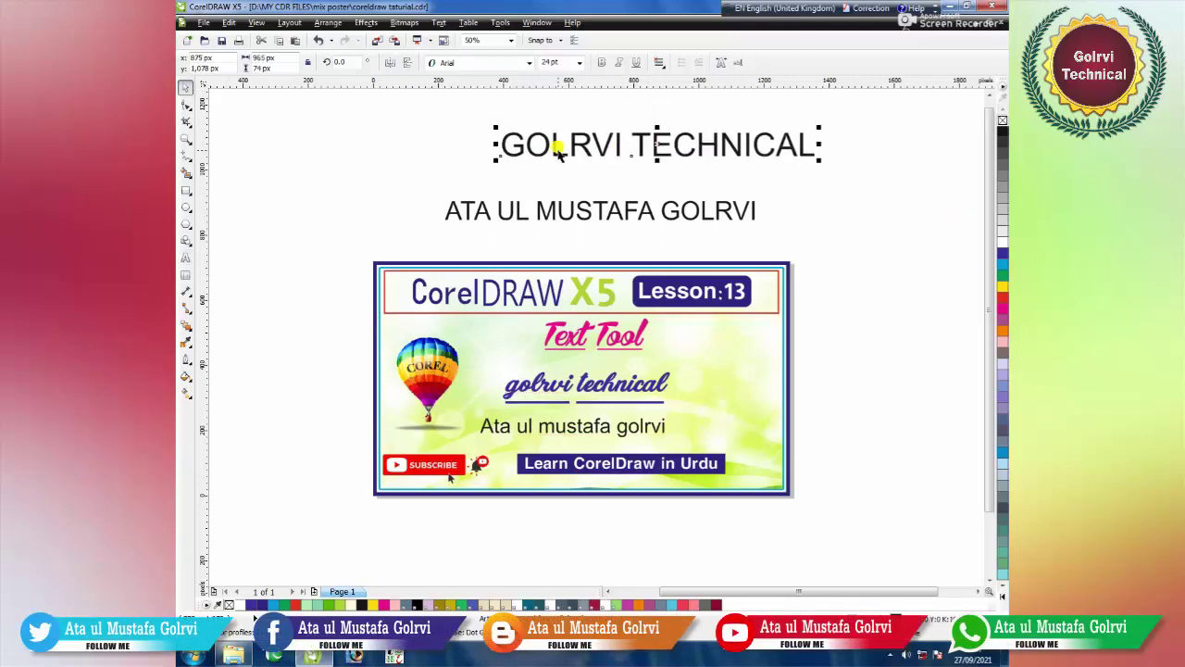
# - Fill the "GOLRVI TECHNICAL" text with red and break it apart into separate words
pyautogui.click(1002, 275)
pyautogui.click(1002, 296)
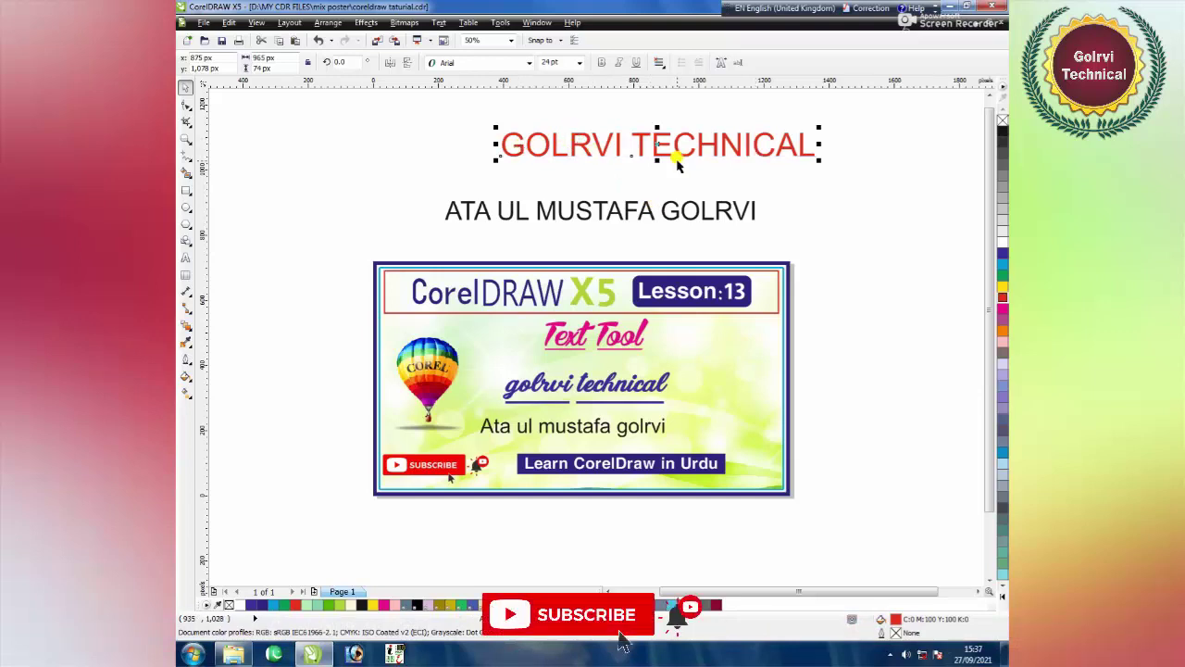
pyautogui.click(368, 24)
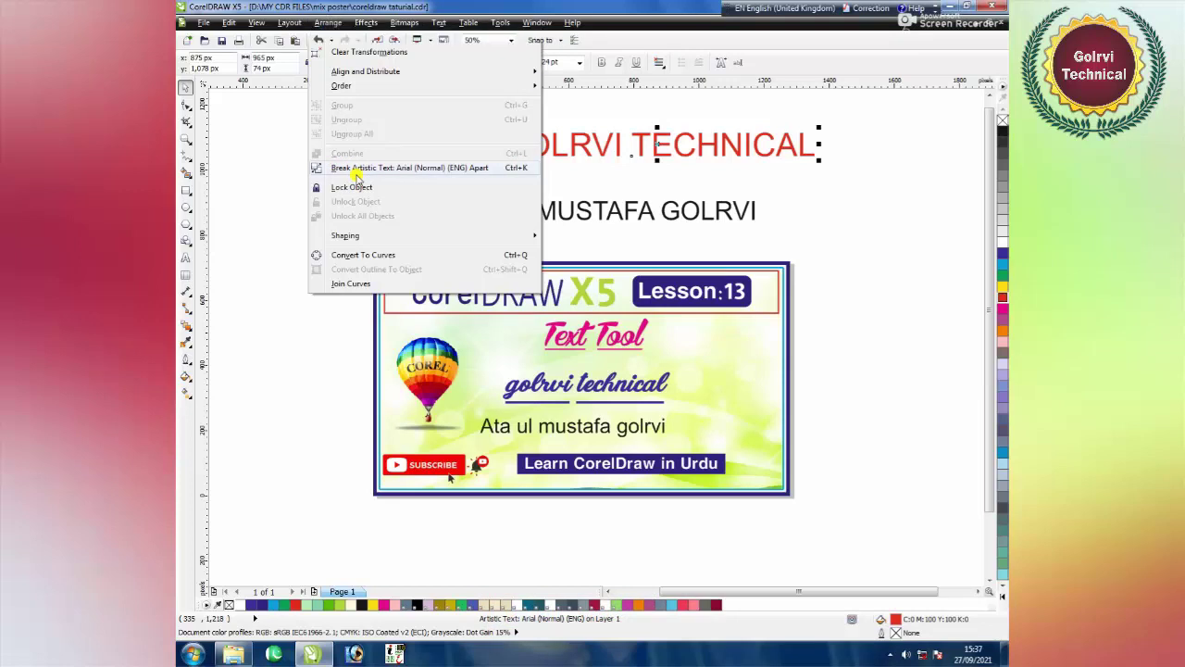
pyautogui.click(356, 174)
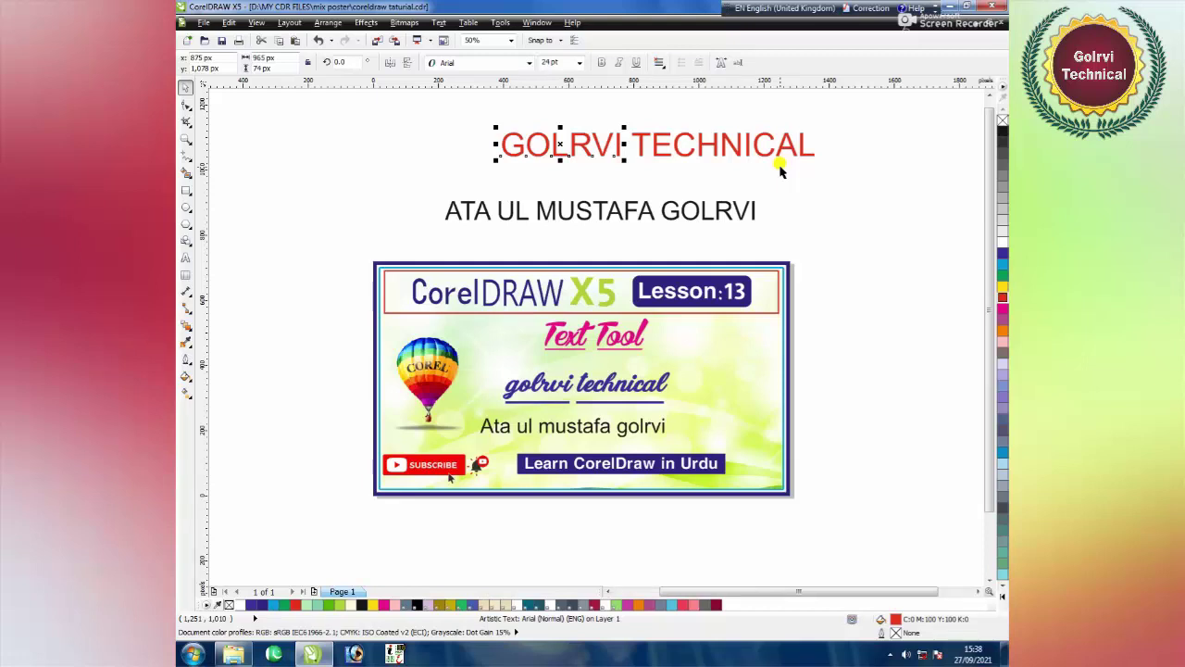
# - Fill the word "TECHNICAL" with blue (C100 M100) and break it apart into individual letters
pyautogui.click(644, 146)
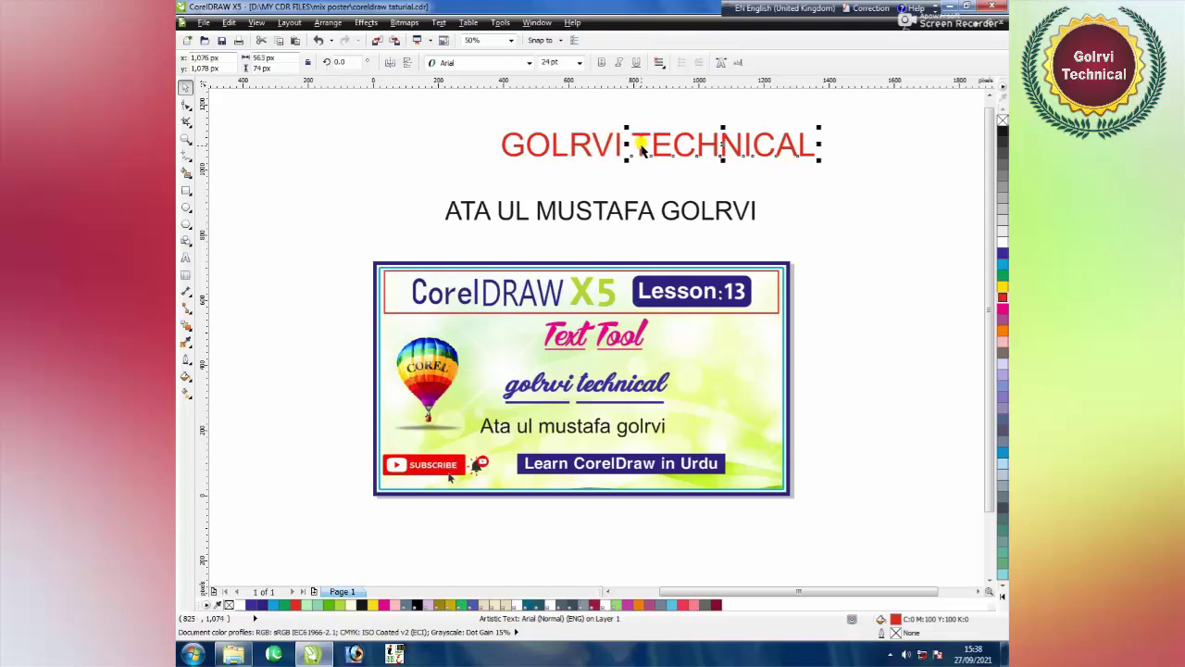
pyautogui.click(1001, 253)
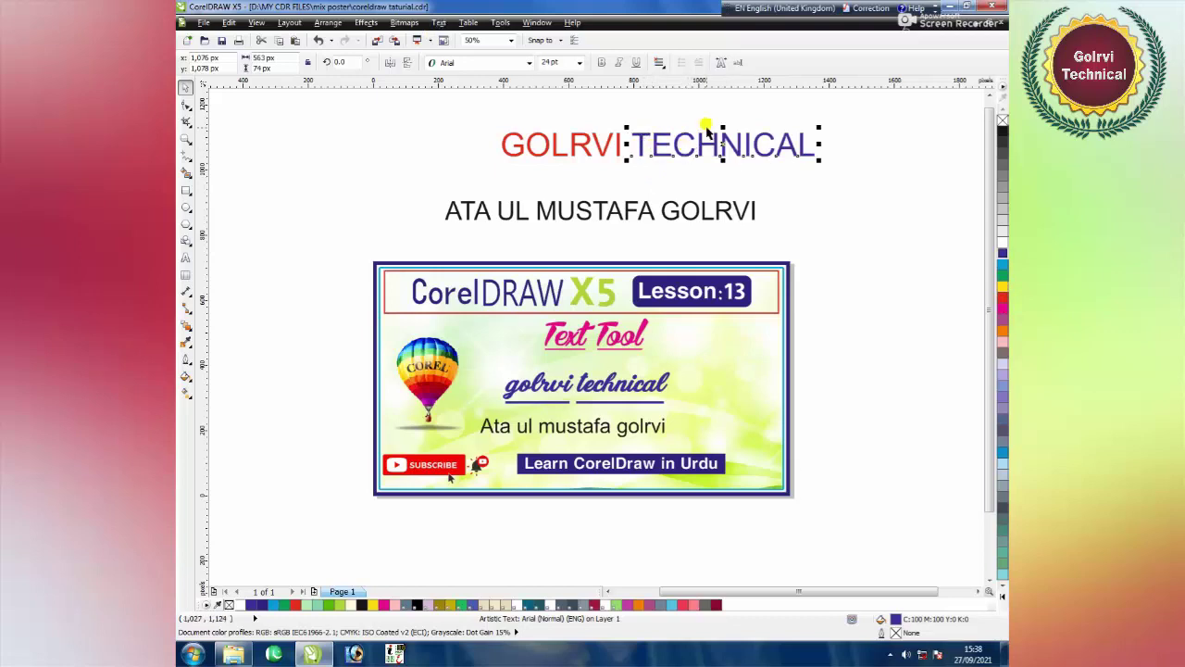
pyautogui.click(328, 23)
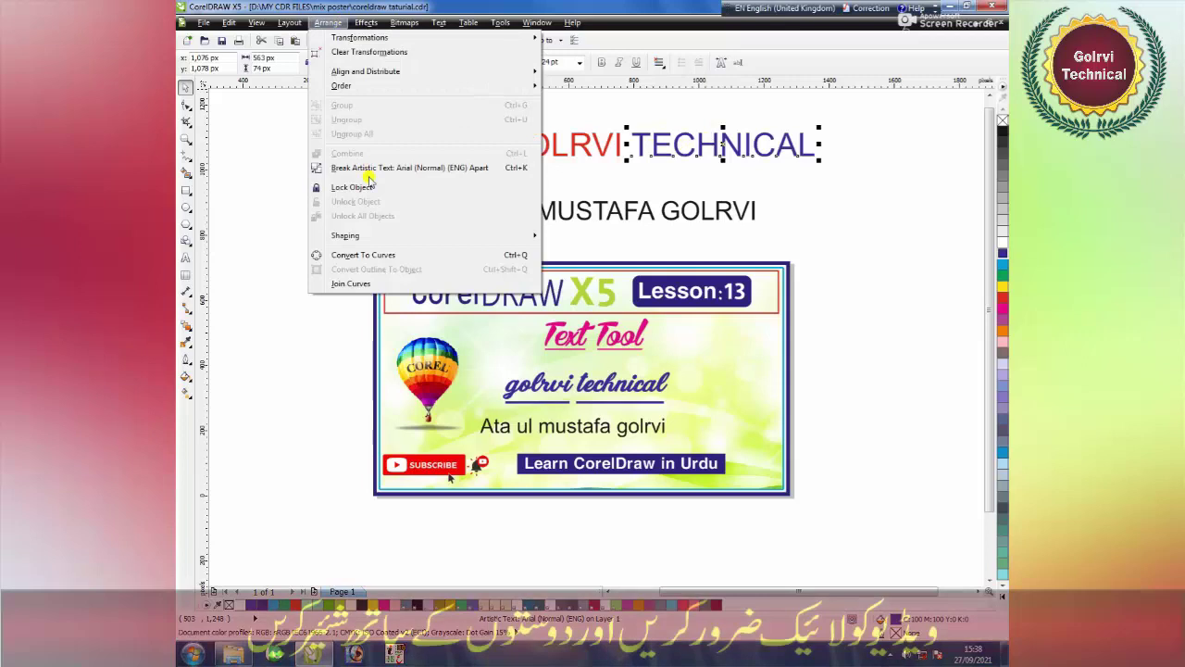
pyautogui.click(360, 169)
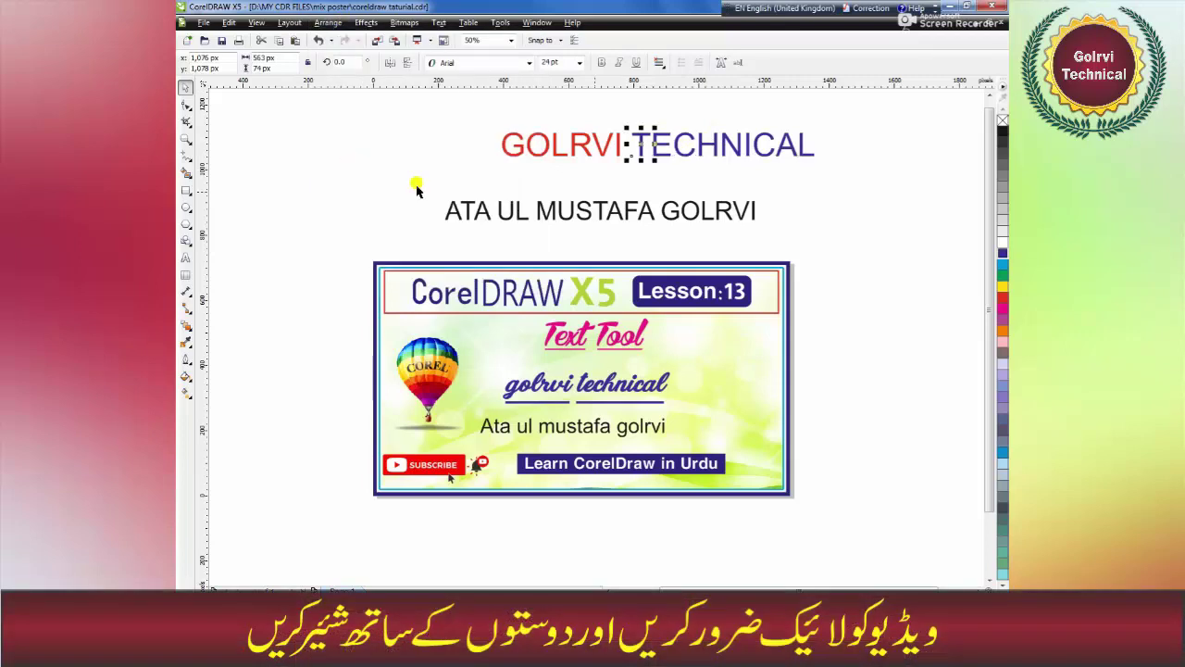
# - Select the letters E, H, I and A of "TECHNICAL" together and fill them with red
pyautogui.click(665, 148)
pyautogui.click(706, 147)
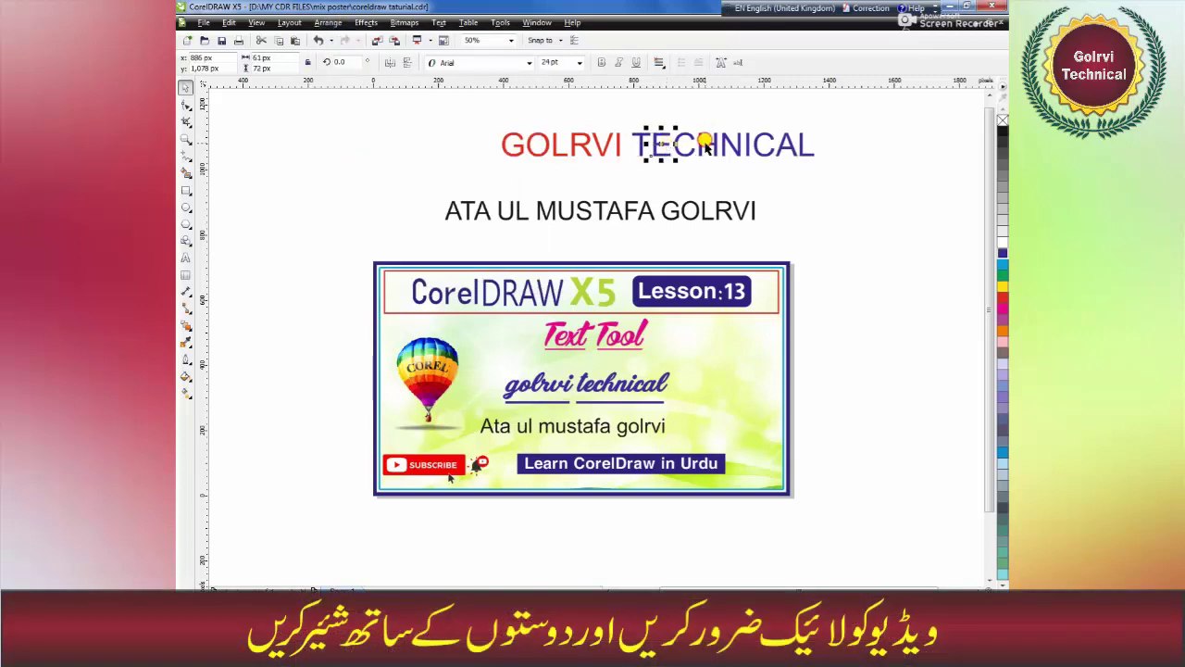
pyautogui.click(662, 151)
pyautogui.keyDown('shift'); pyautogui.click(713, 146); pyautogui.keyUp('shift')
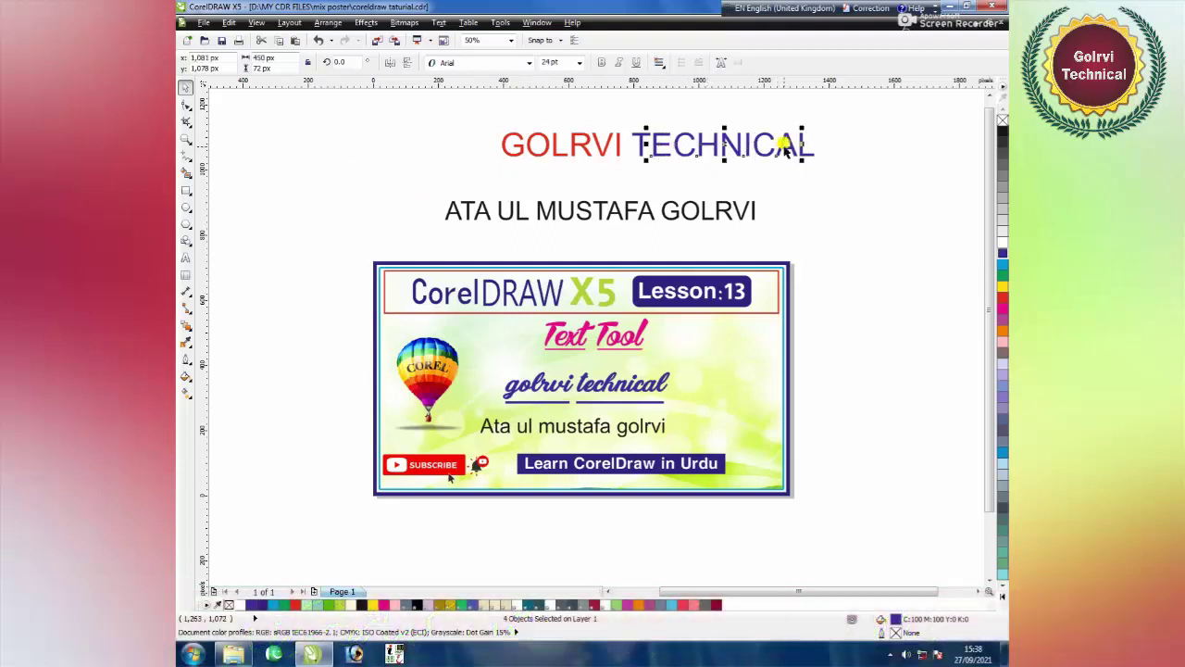
pyautogui.click(1001, 296)
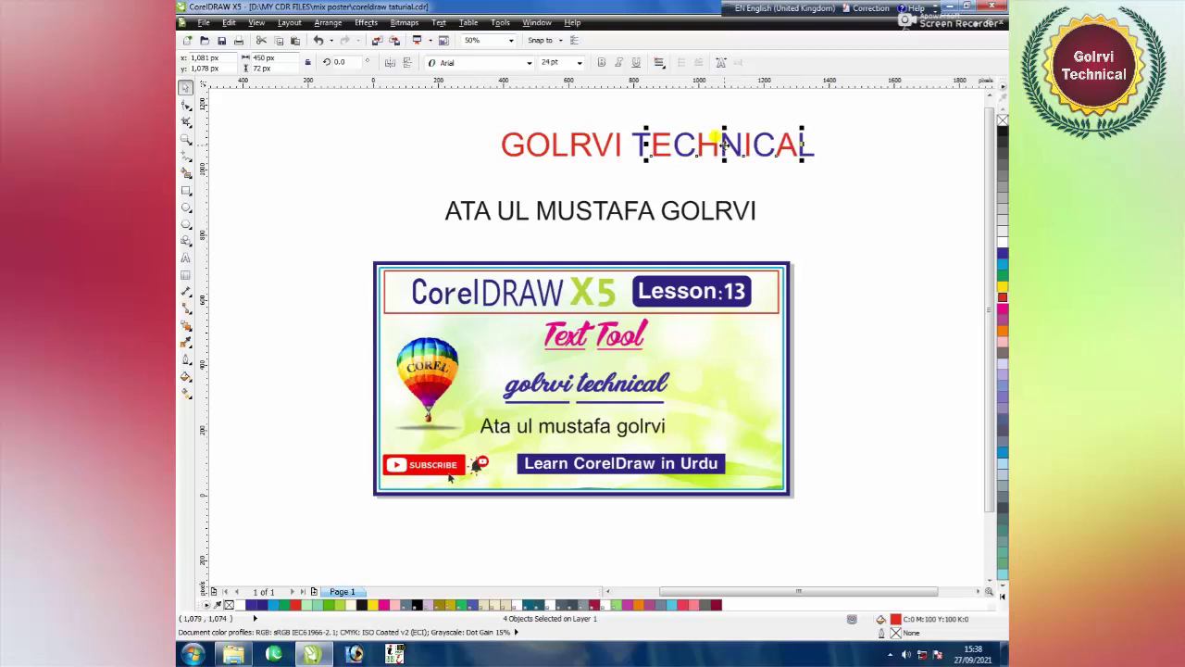
pyautogui.scroll(1, 724, 143)
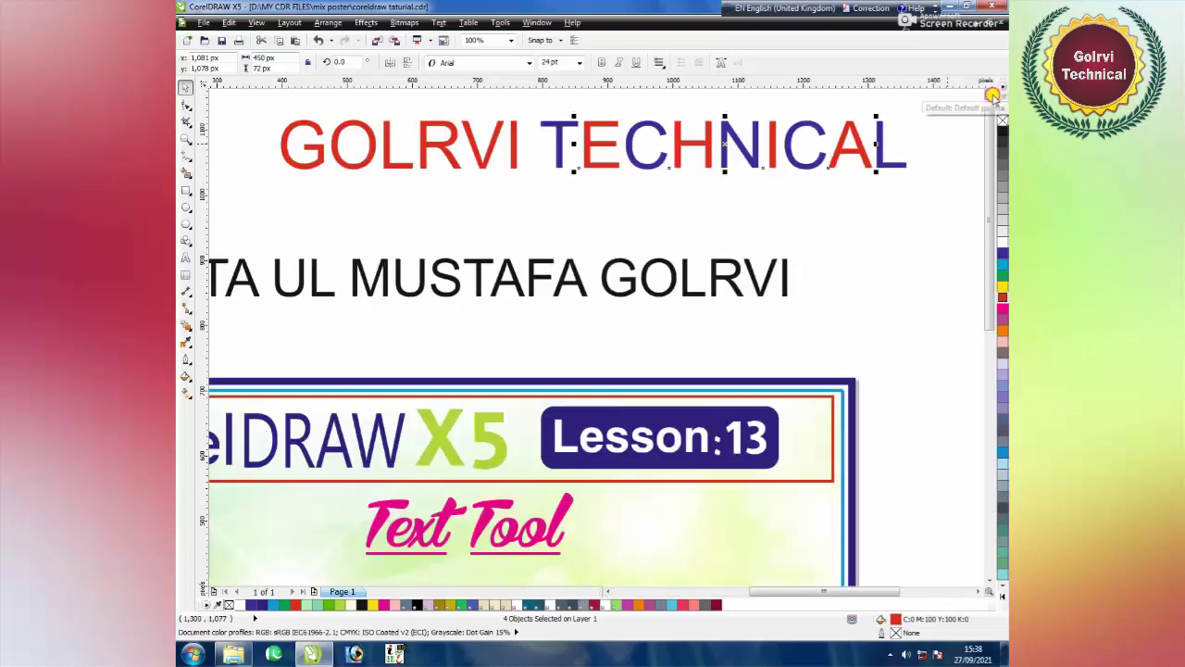
pyautogui.scroll(2, 772, 198)
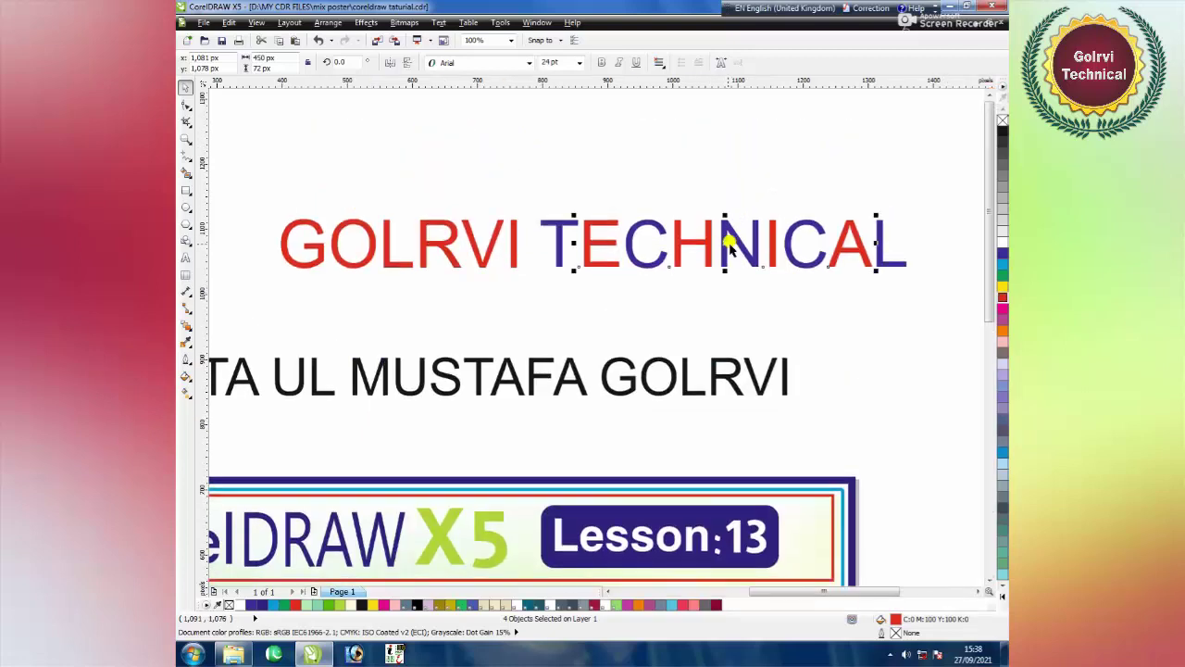